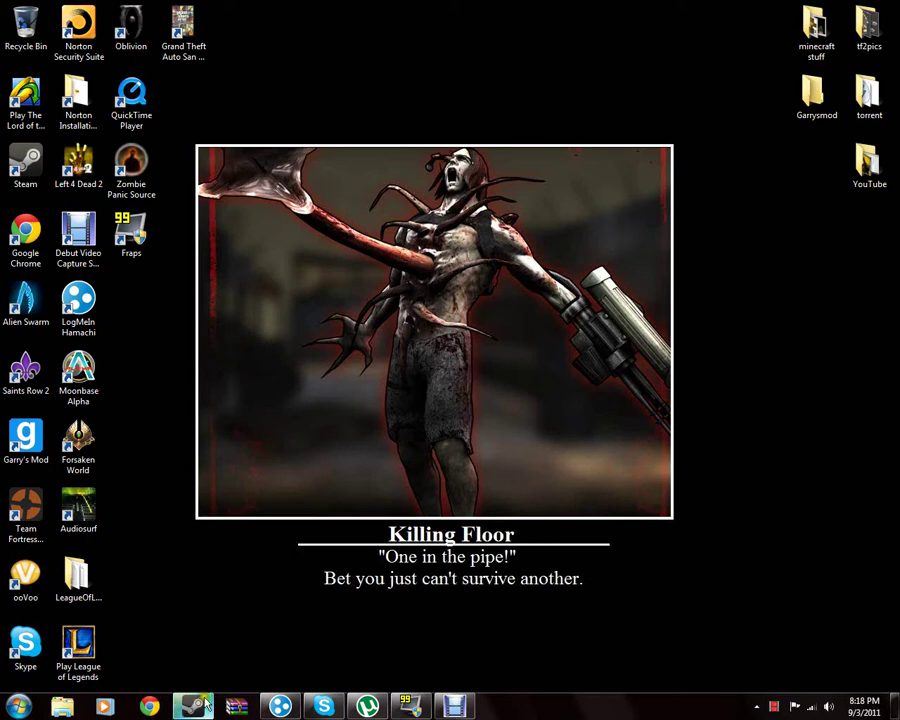
Launch Chrome and open l4dmaps.com from its new-tab thumbnail
mouse_move(210, 705)
click(150, 707)
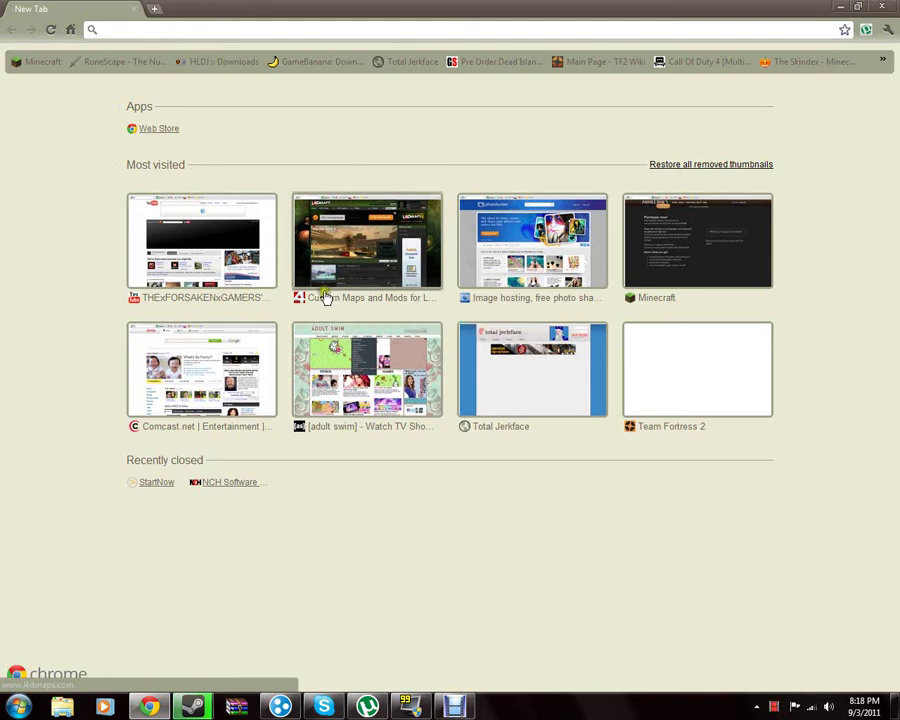
click(324, 222)
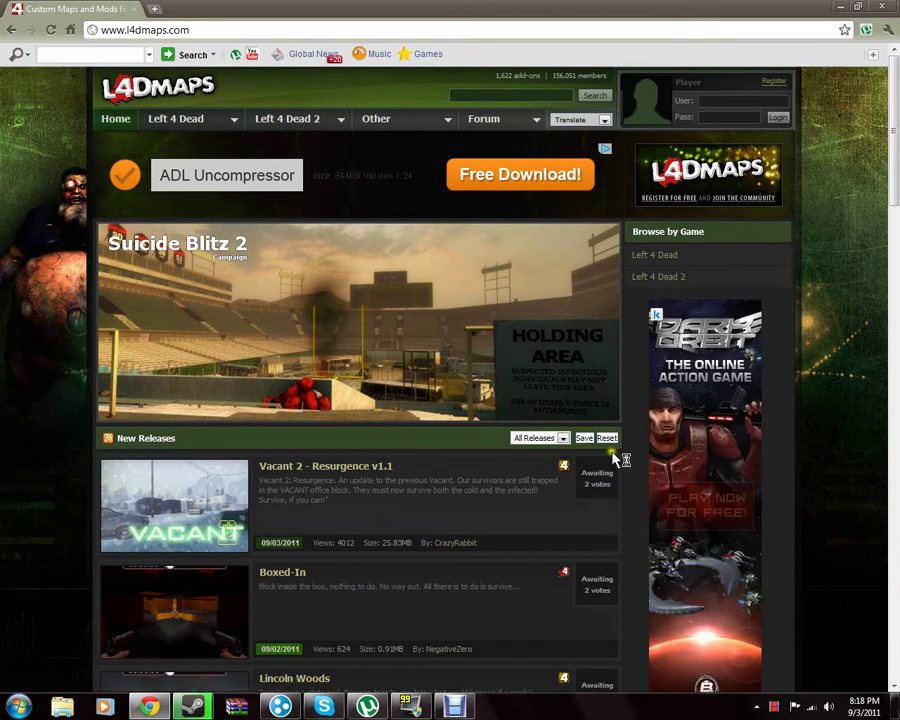
scroll(390, 441, down, 1)
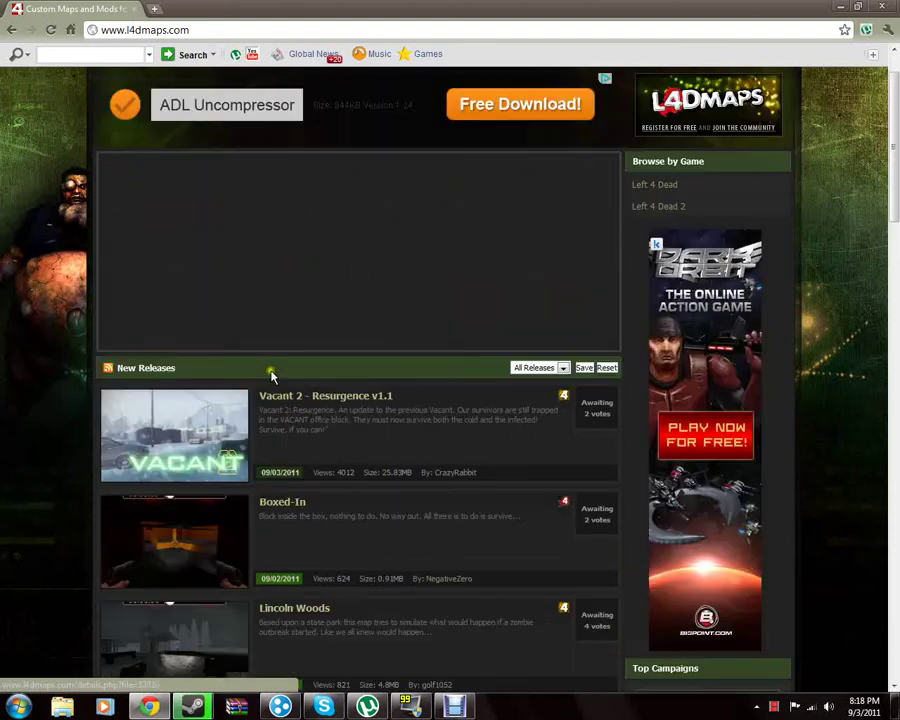
scroll(270, 372, up, 1)
Cycle the featured banner to Helms Deep- Reborn and open its details page
mouse_move(325, 121)
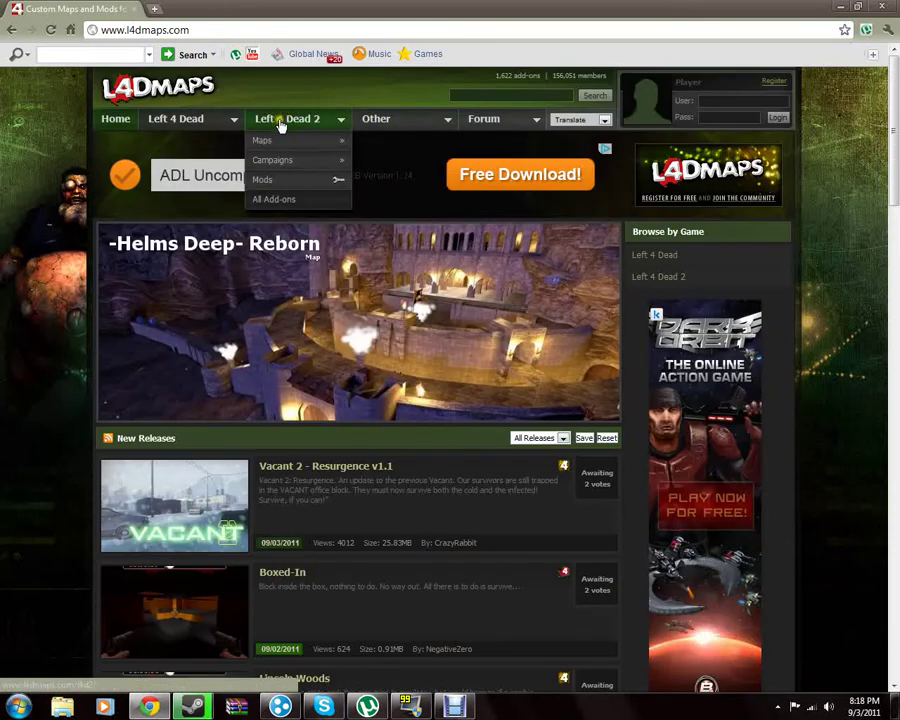
mouse_move(272, 162)
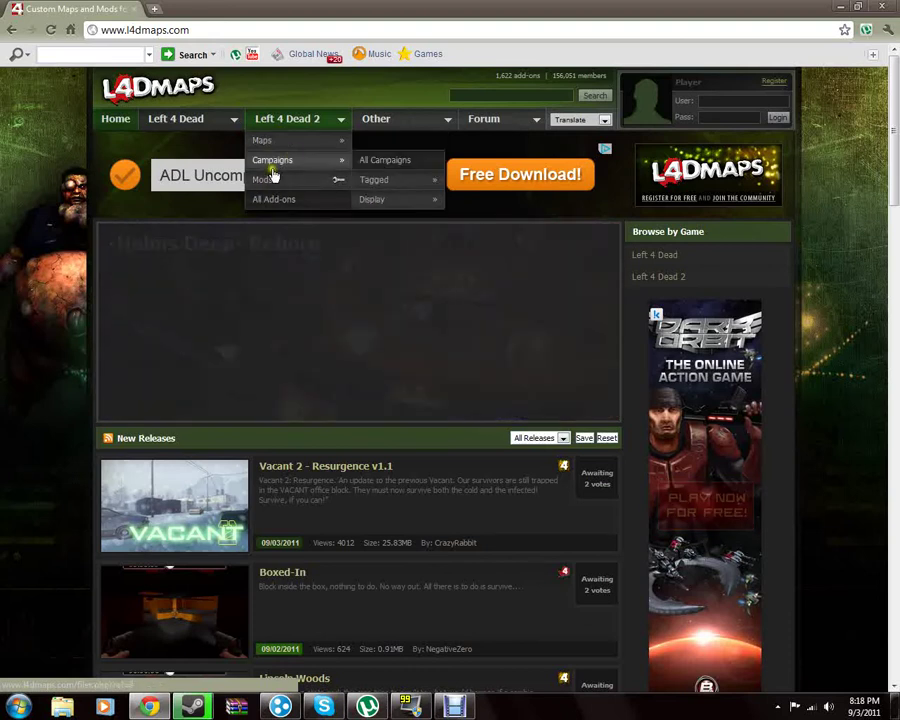
scroll(390, 508, down, 1)
scroll(277, 518, up, 1)
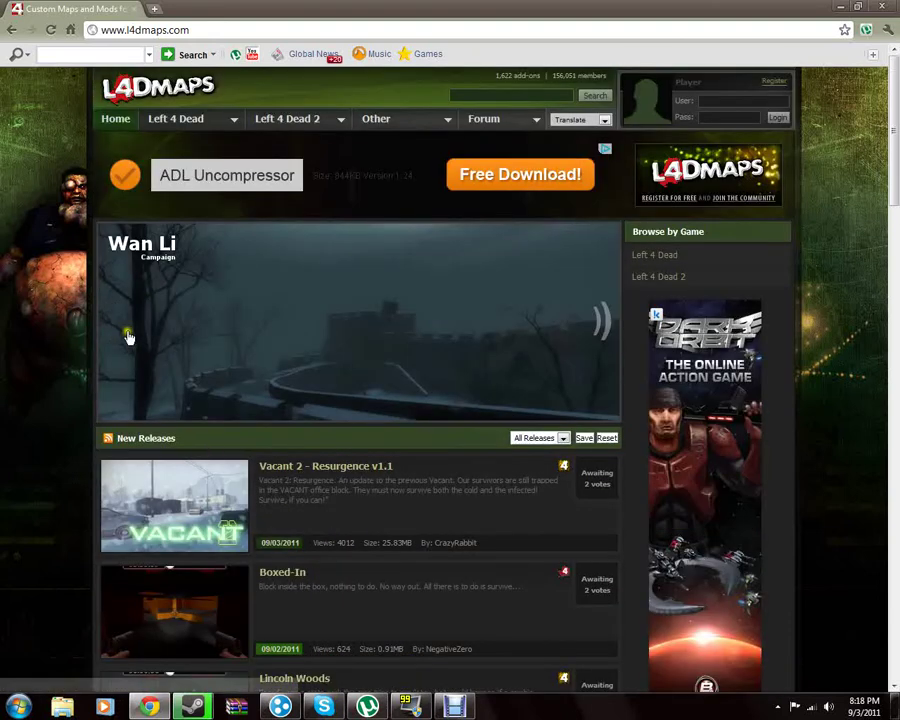
right_click(302, 395)
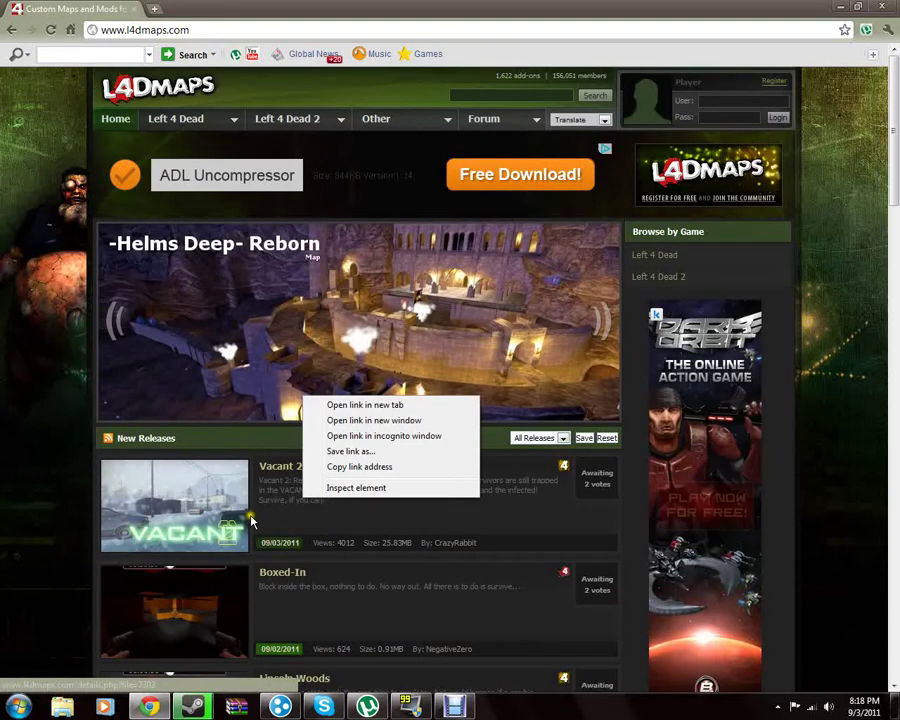
click(2, 490)
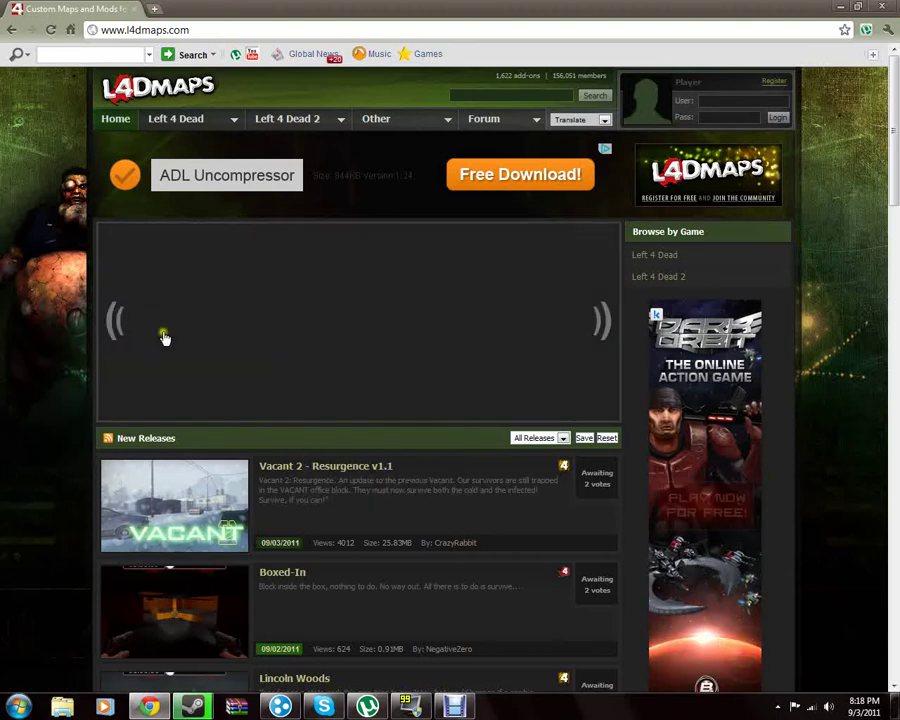
click(602, 325)
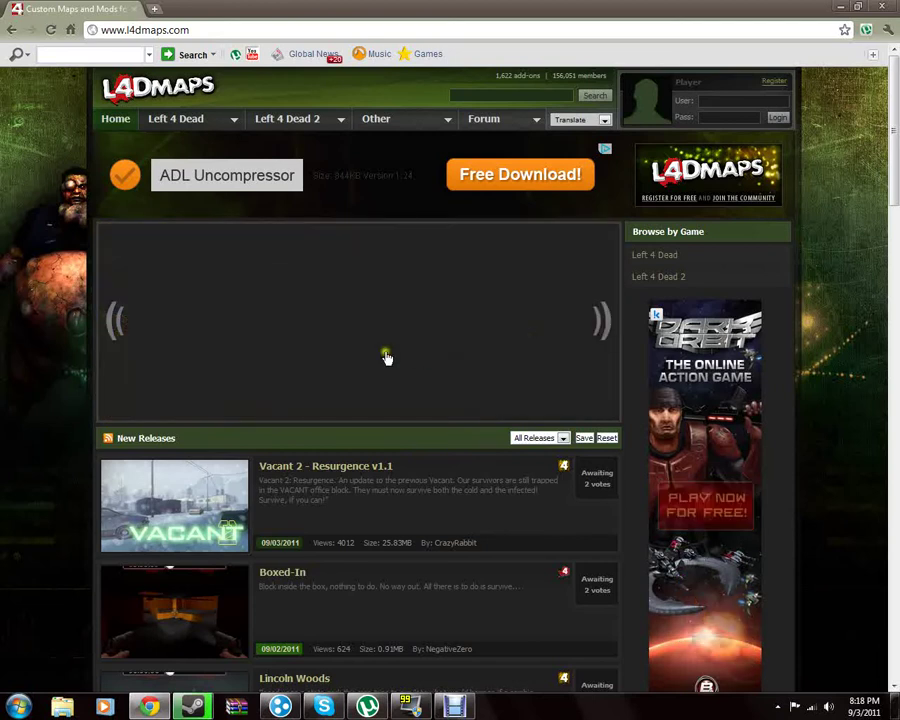
click(396, 355)
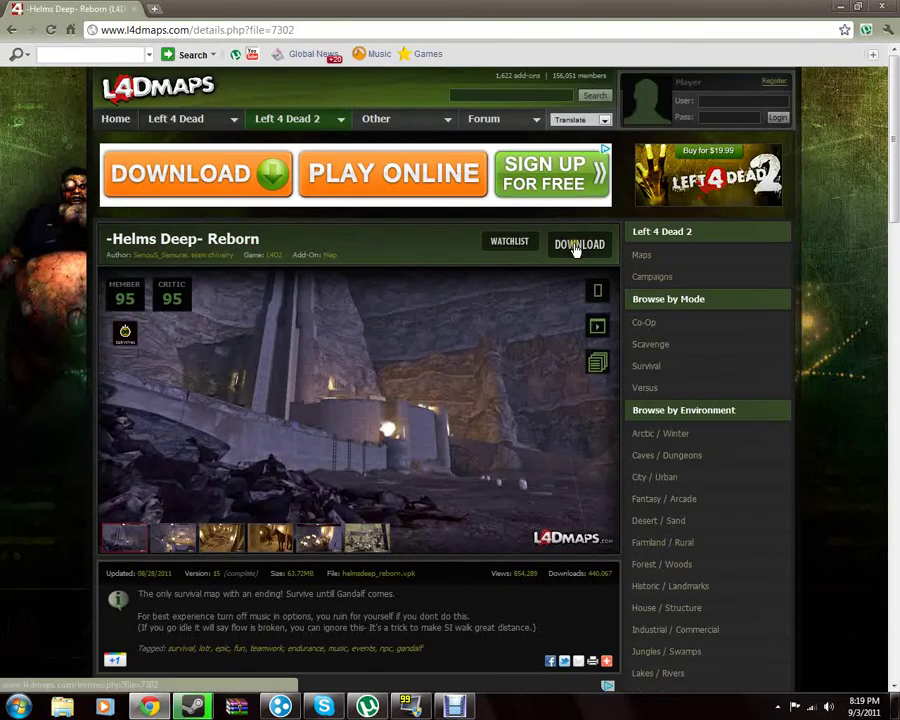
Open the map's download mirror list and choose the free GameServers mirror
scroll(422, 424, down, 1)
scroll(422, 424, up, 1)
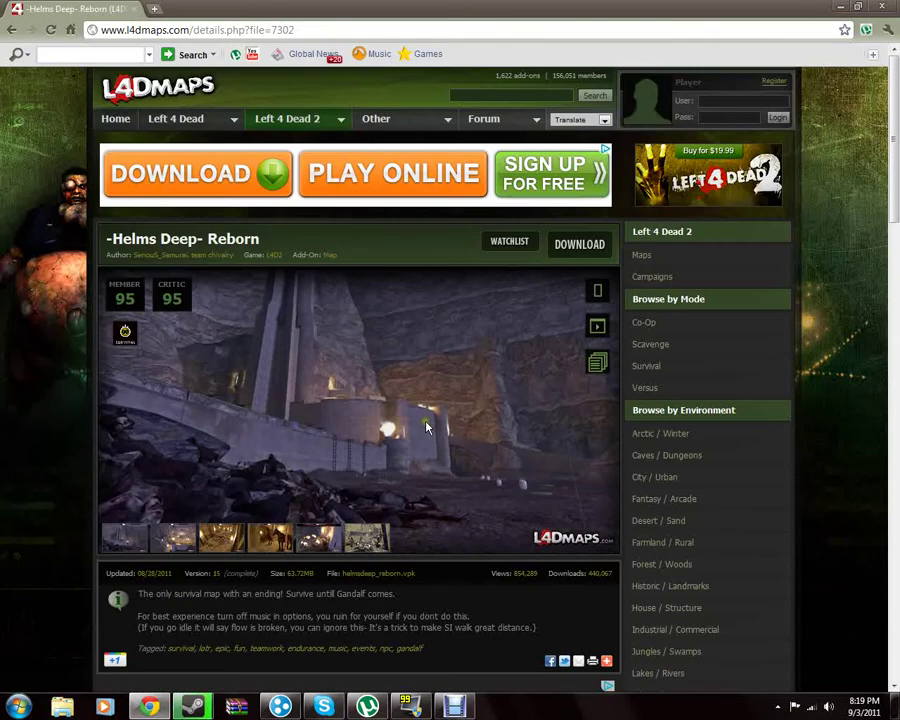
click(585, 246)
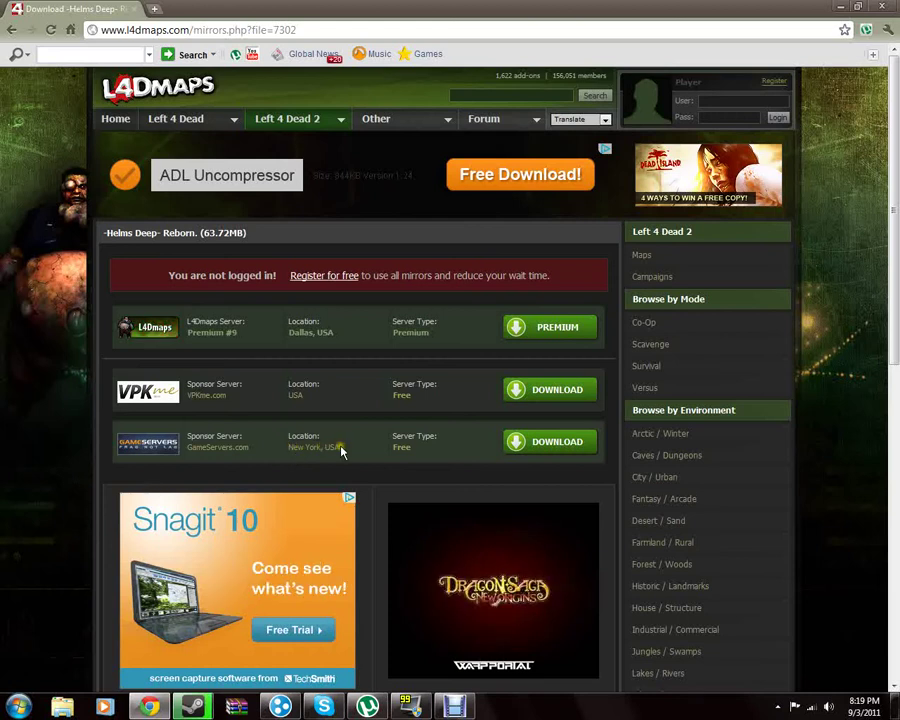
click(533, 446)
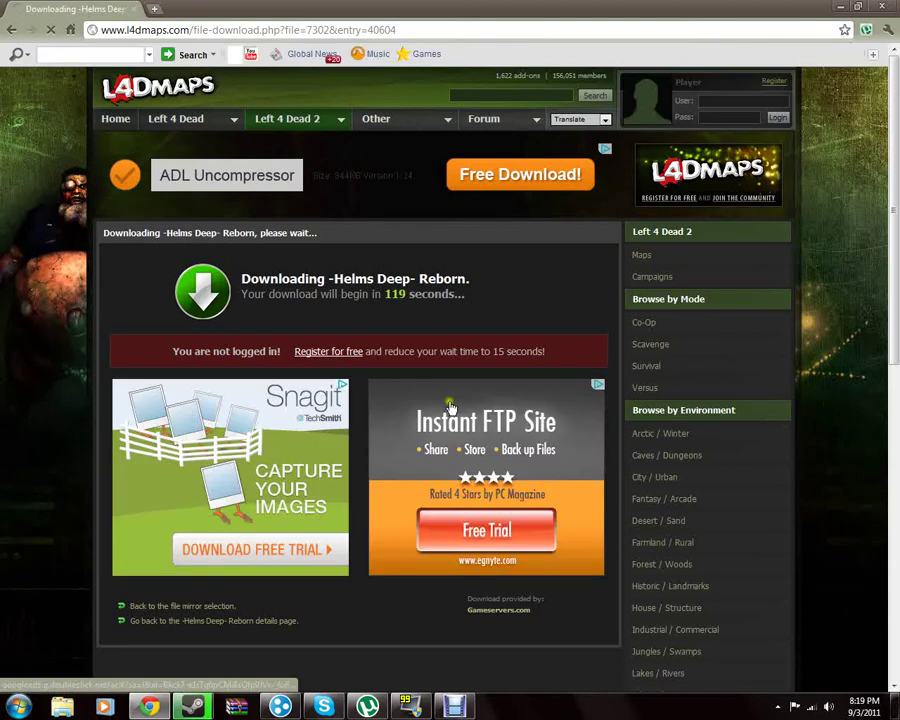
Leave the Helms Deep- Reborn download countdown running on the page
click(335, 352)
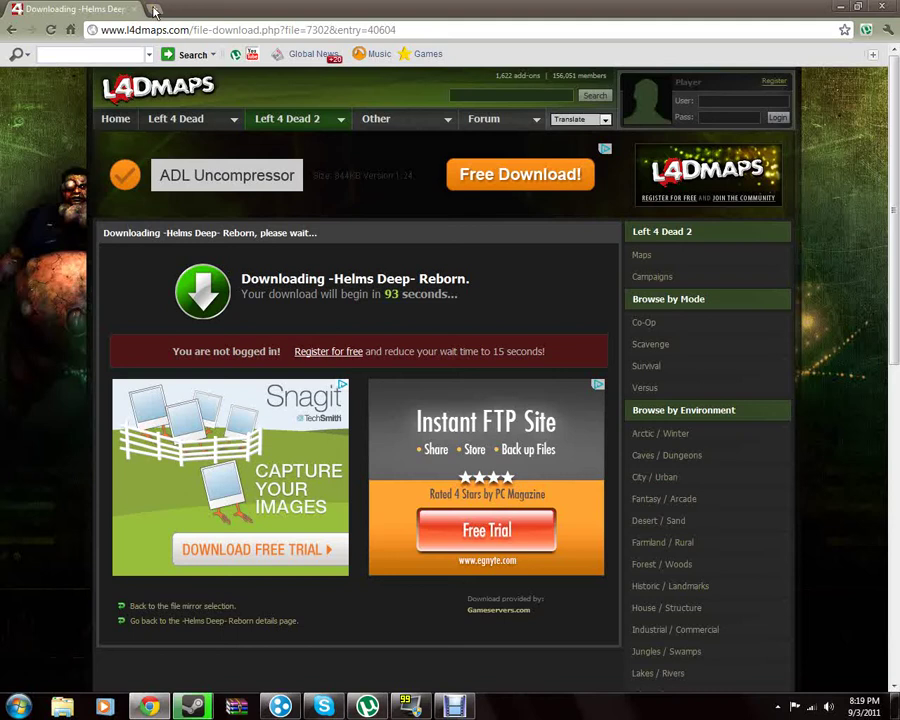
Minimize Chrome and browse from Computer through Program Files (x86) into Steam\steamapps
click(840, 8)
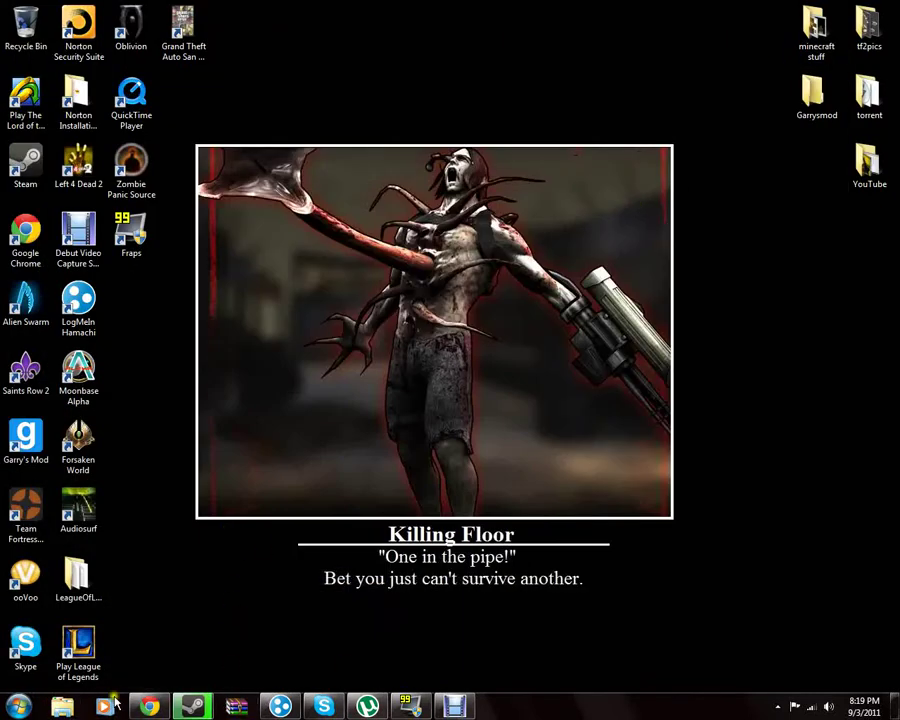
key(super)
click(217, 534)
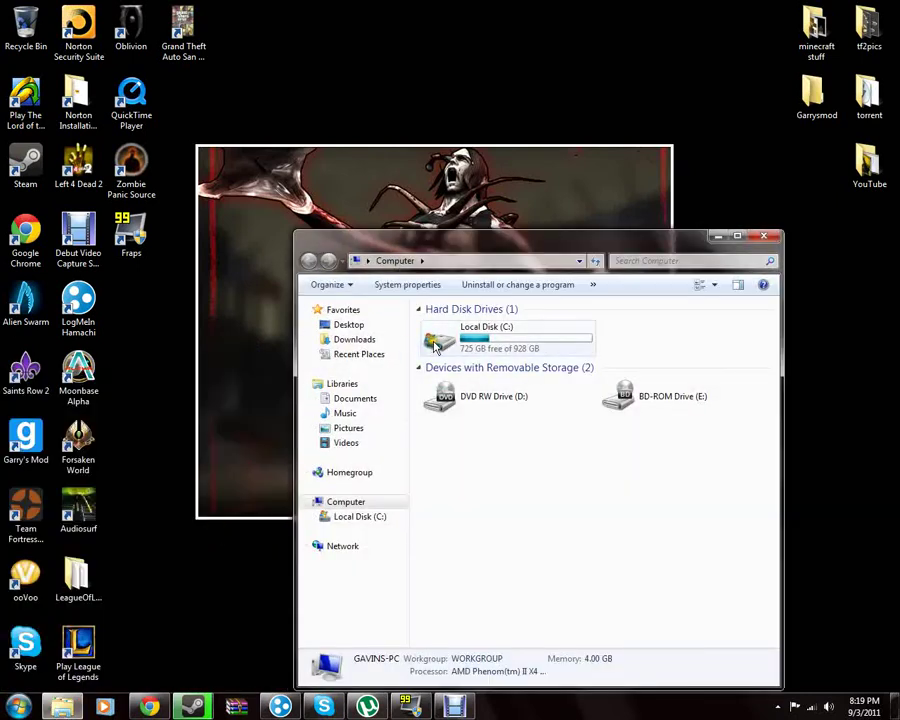
double_click(436, 345)
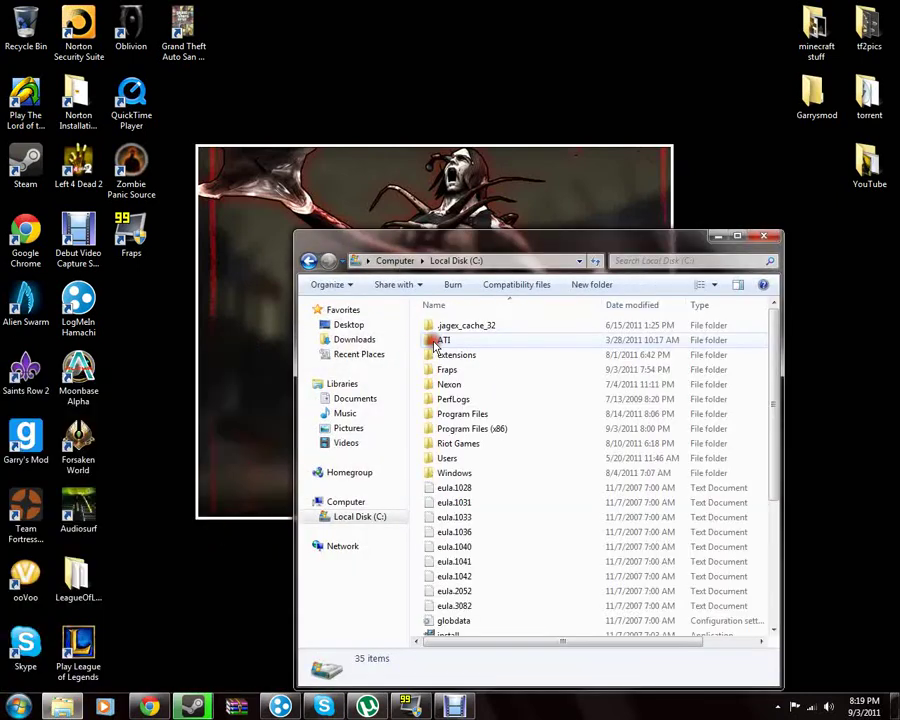
double_click(452, 426)
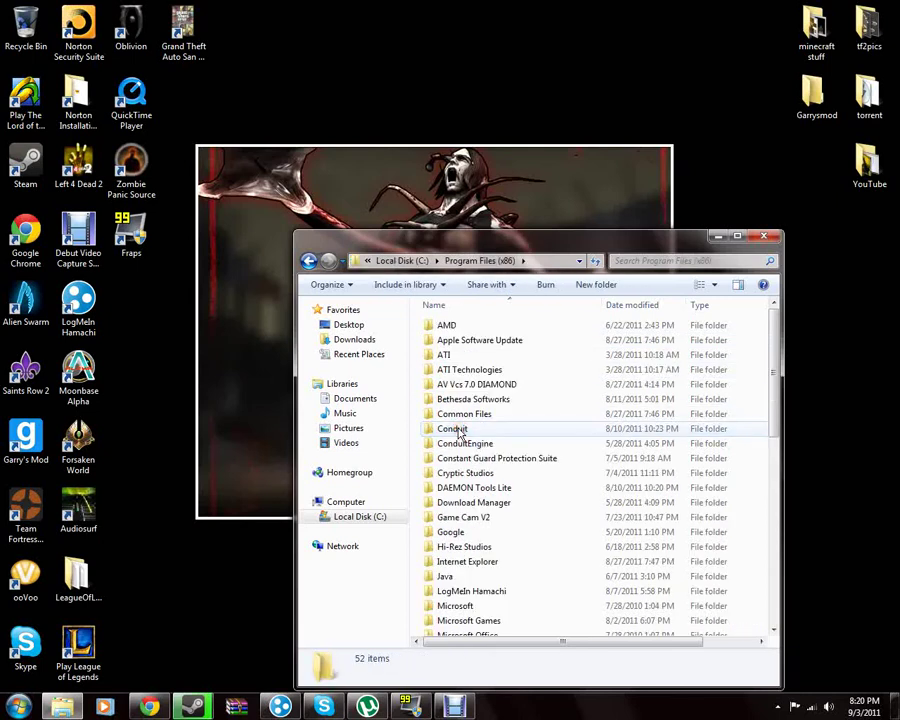
scroll(490, 510, down, 8)
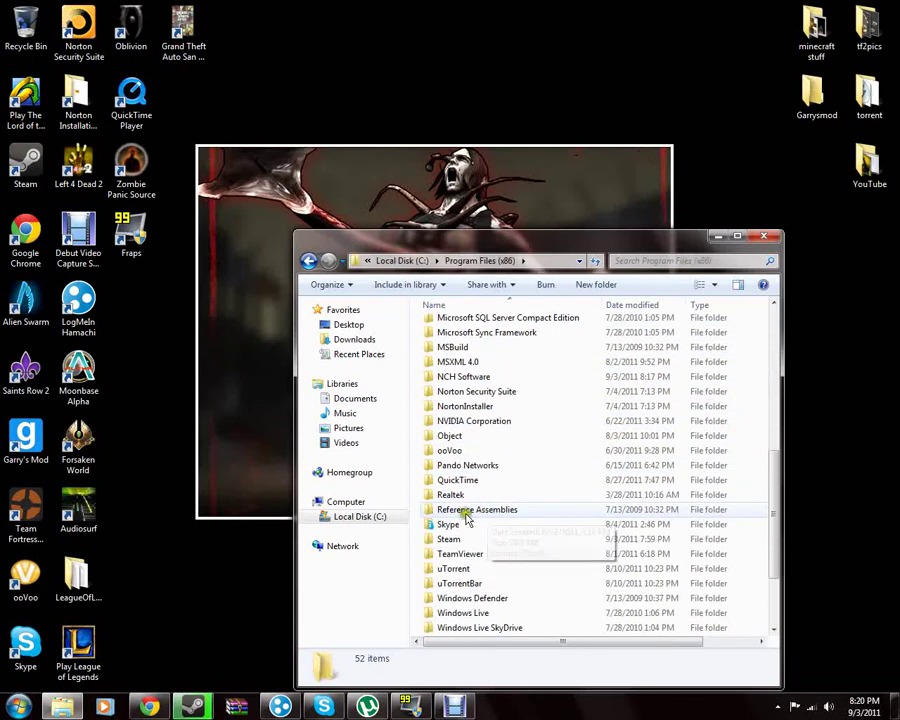
double_click(437, 539)
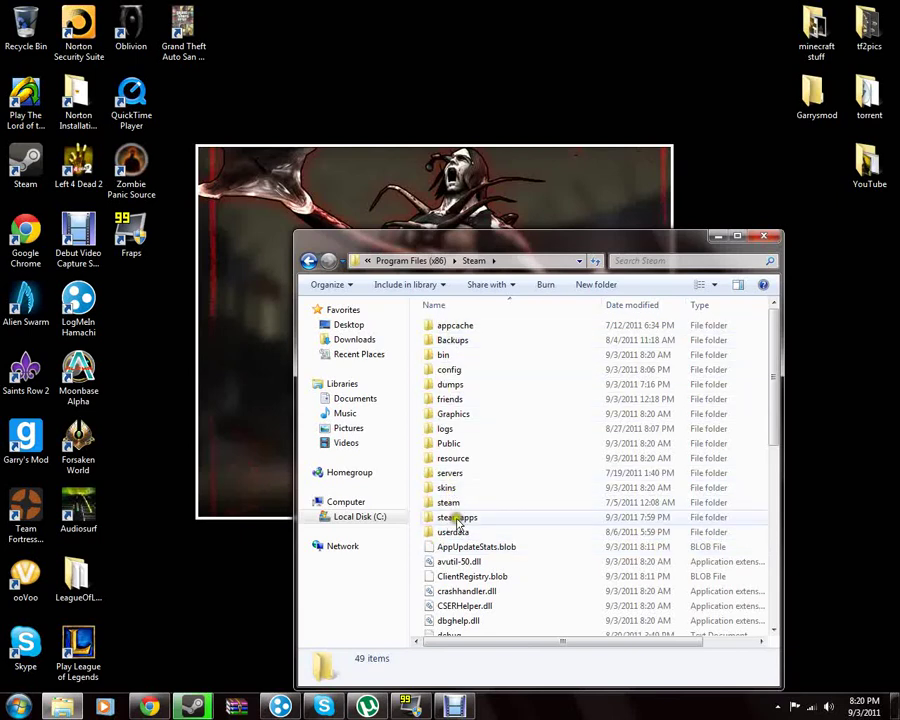
double_click(457, 519)
Continue through common, left 4 dead 2 and left4dead2 into addons, then minimize Explorer
double_click(452, 341)
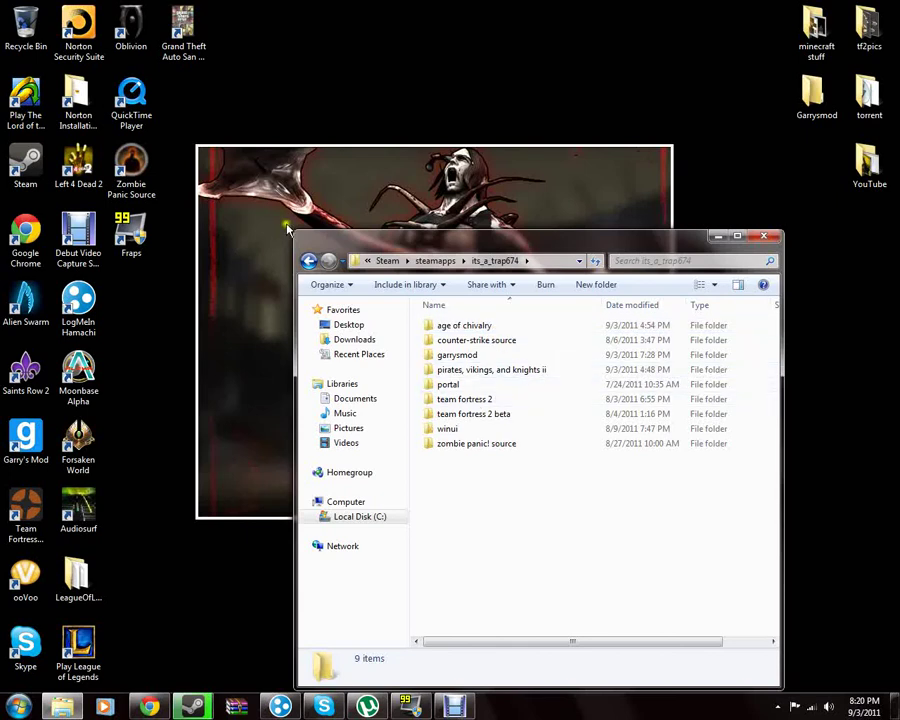
click(312, 263)
double_click(440, 324)
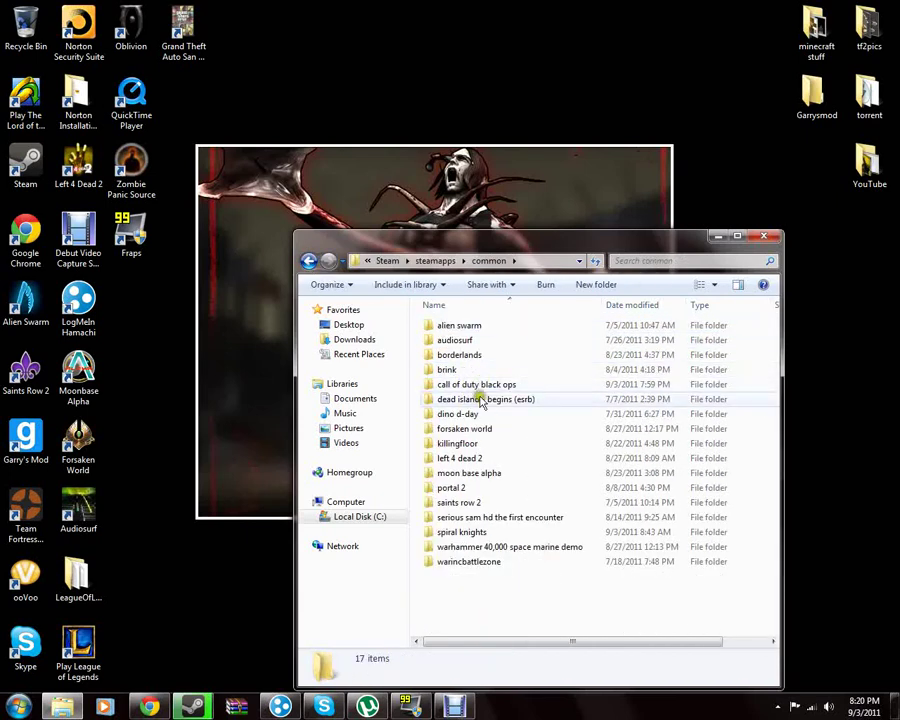
double_click(462, 459)
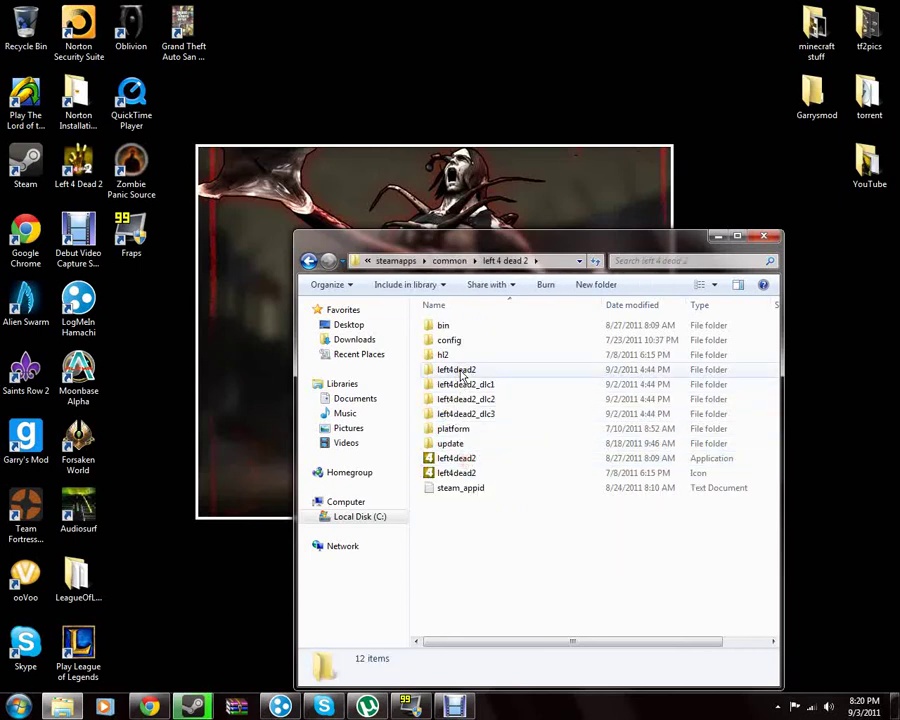
double_click(458, 370)
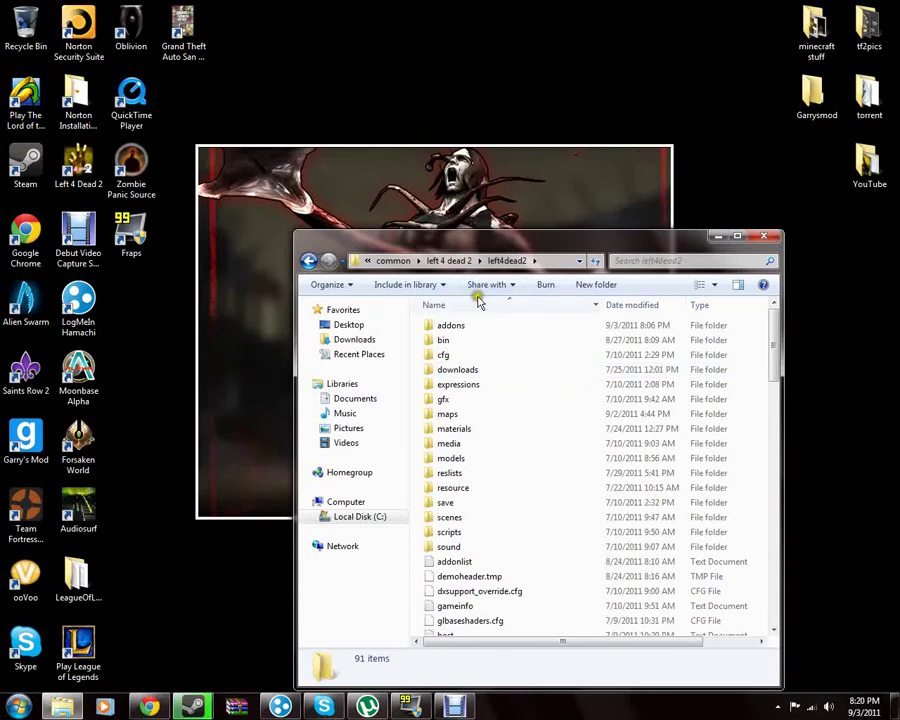
double_click(464, 325)
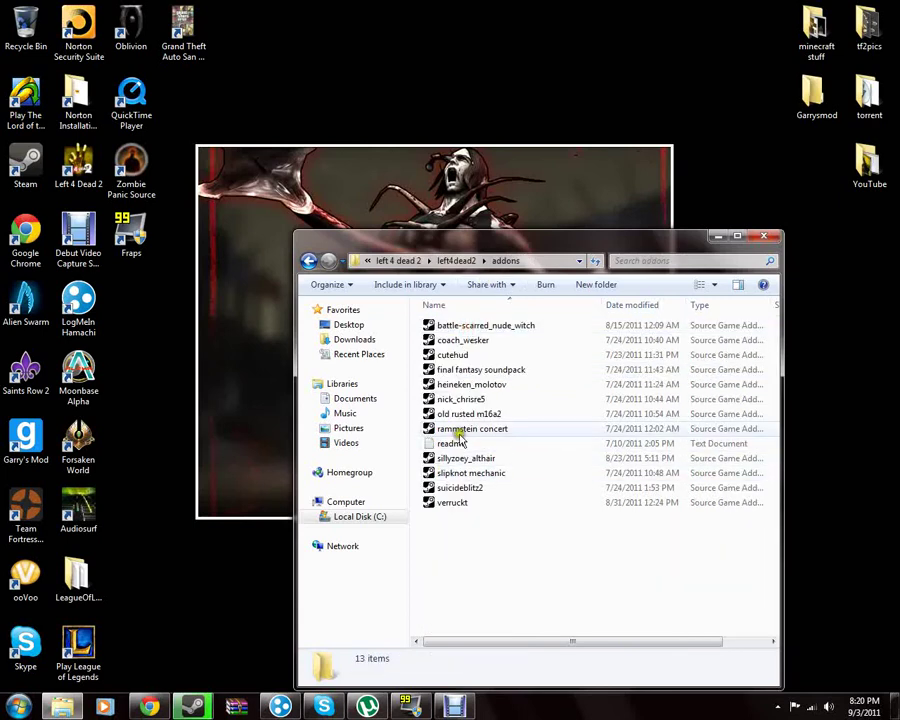
click(718, 236)
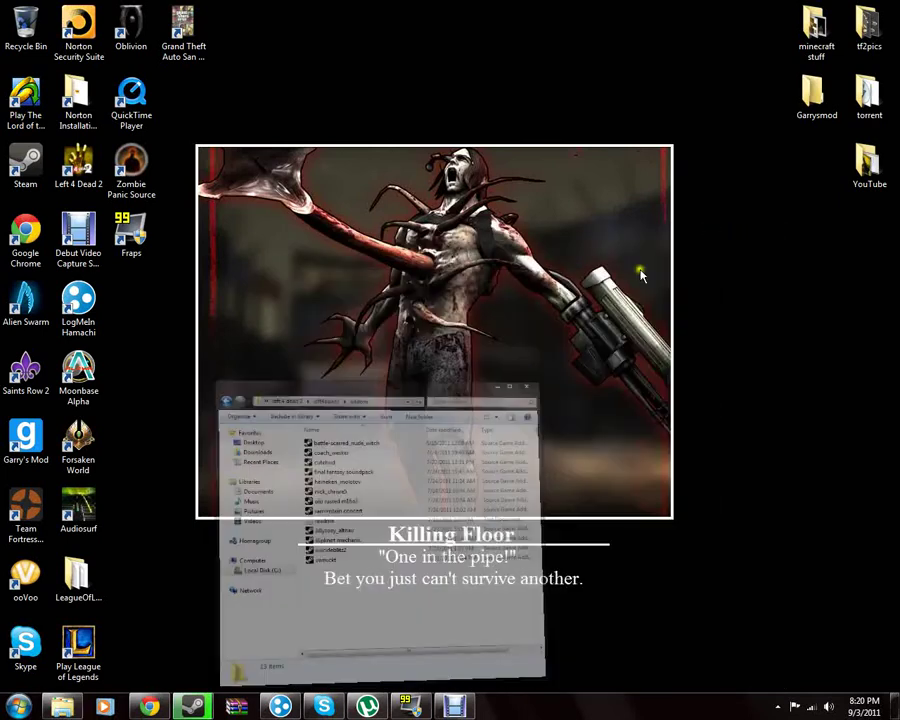
click(68, 706)
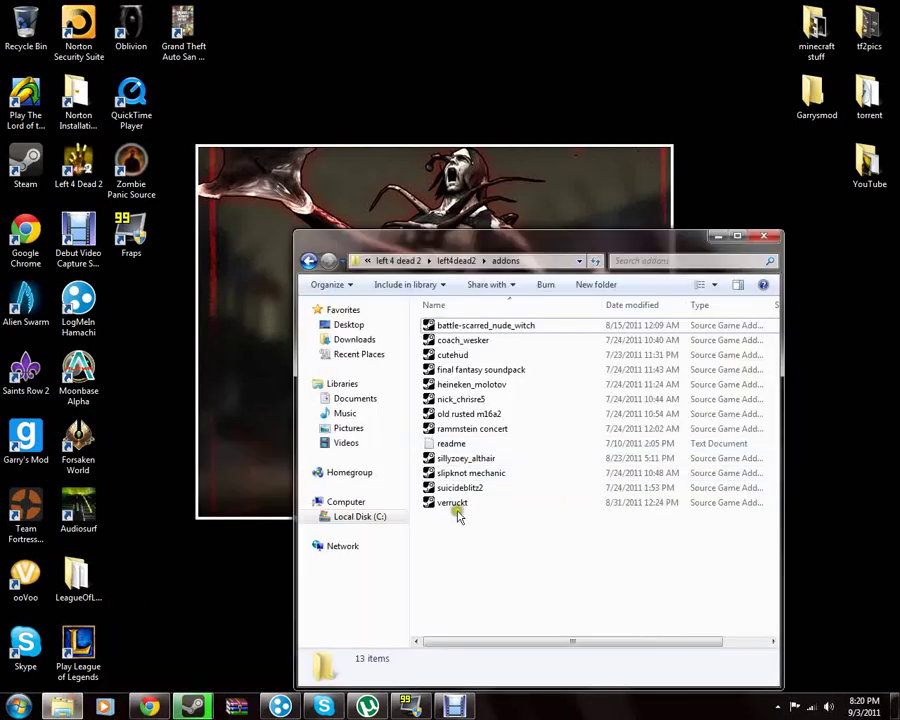
click(716, 238)
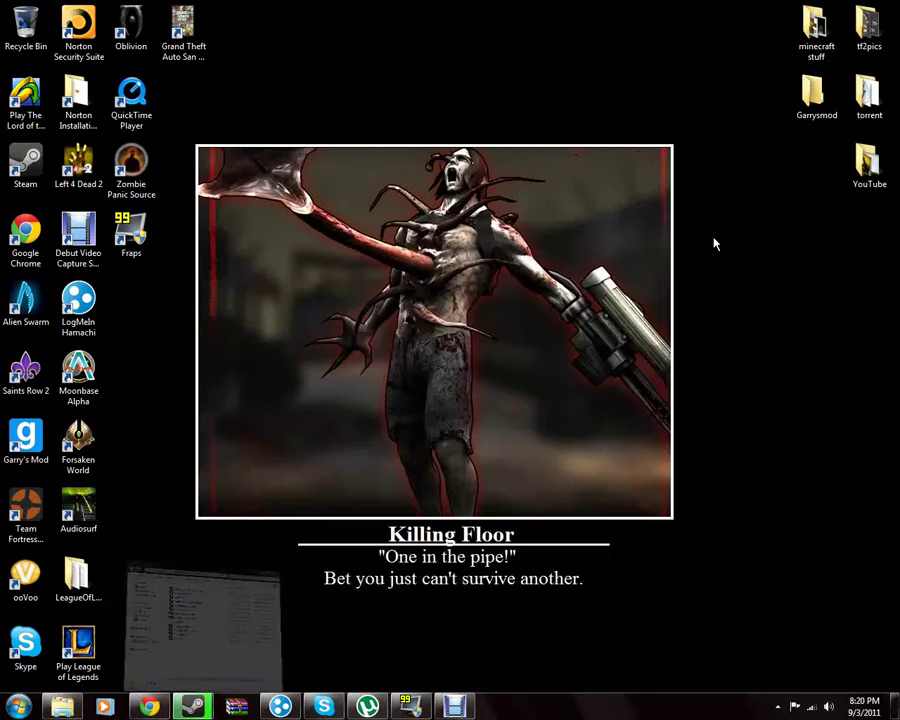
Restore the Chrome download page, then briefly restore and re-minimize the addons window
click(146, 708)
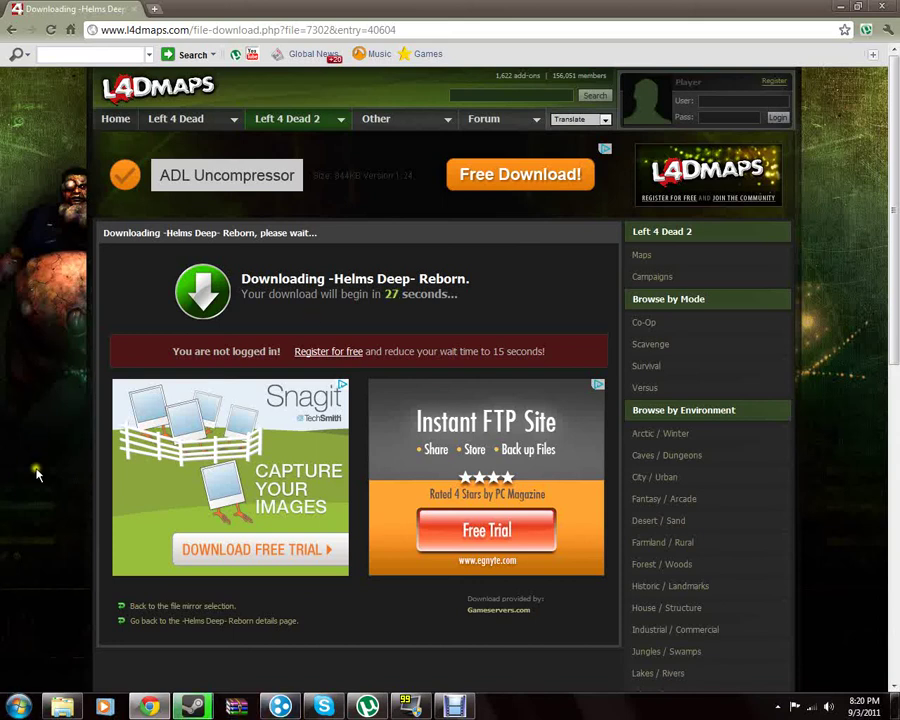
click(62, 707)
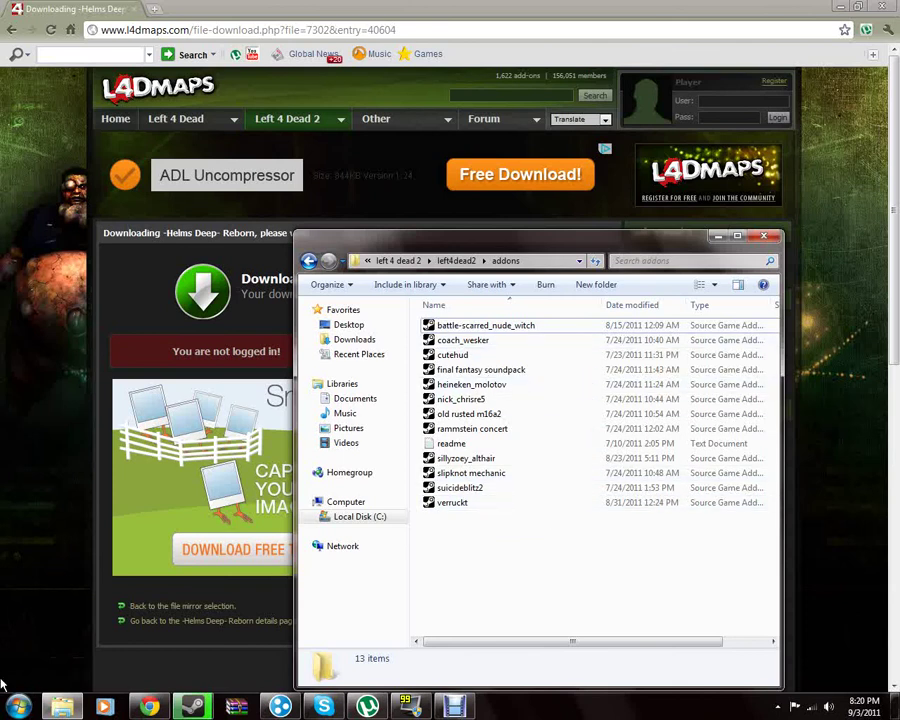
click(716, 236)
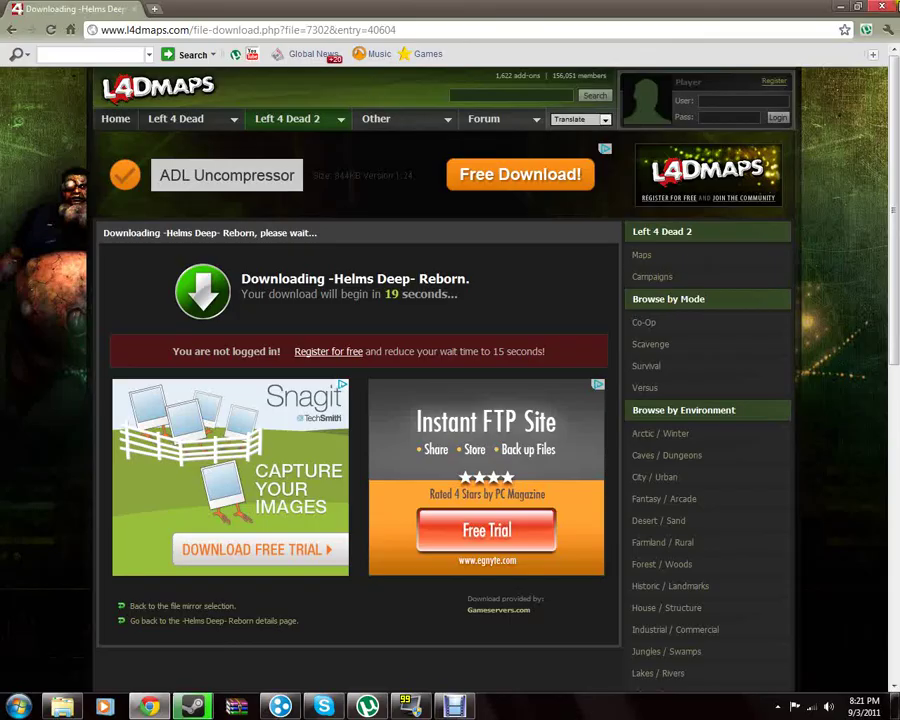
Close Chrome and switch to the Debut Video Capture window with Alt+Tab
click(886, 8)
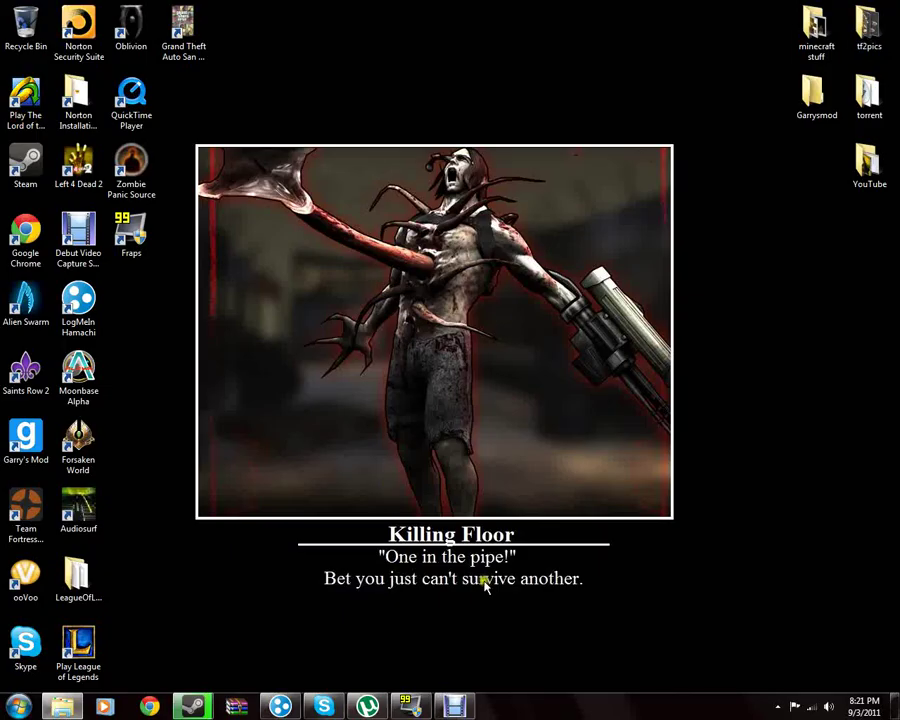
mouse_move(456, 706)
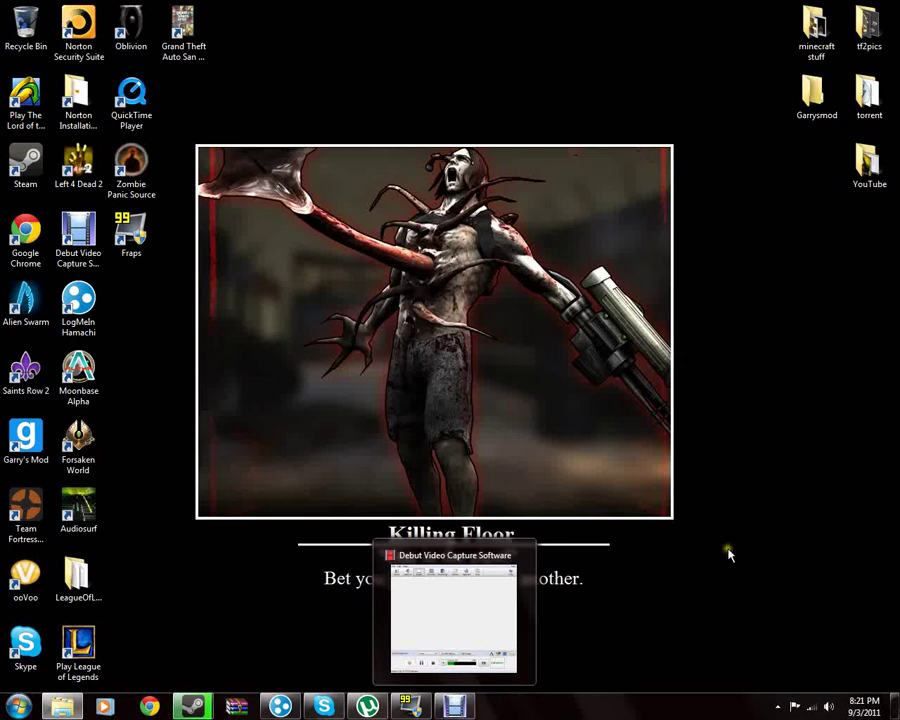
key(alt+Tab)
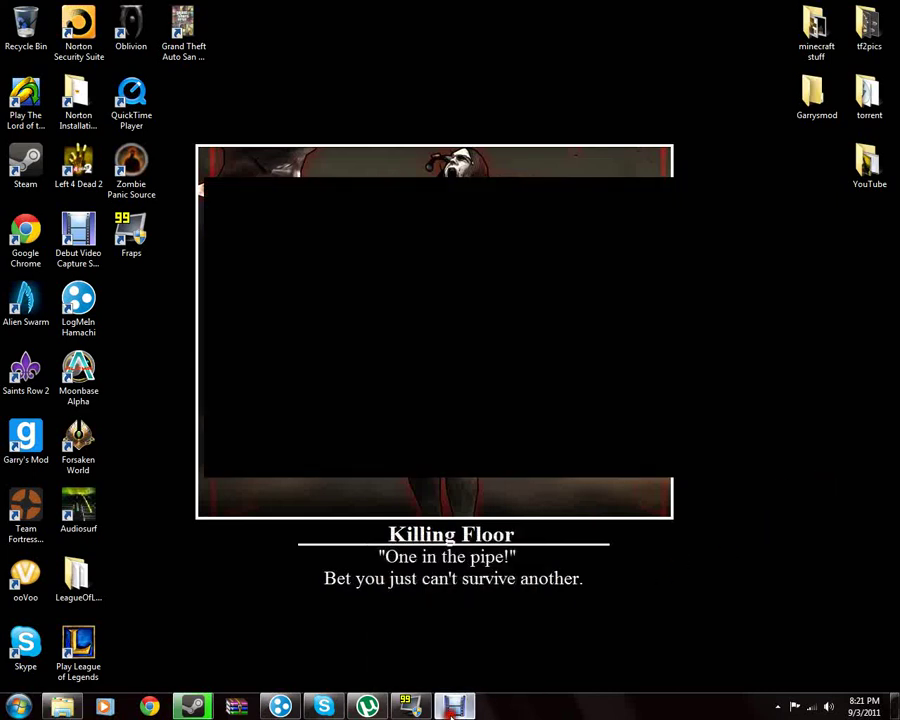